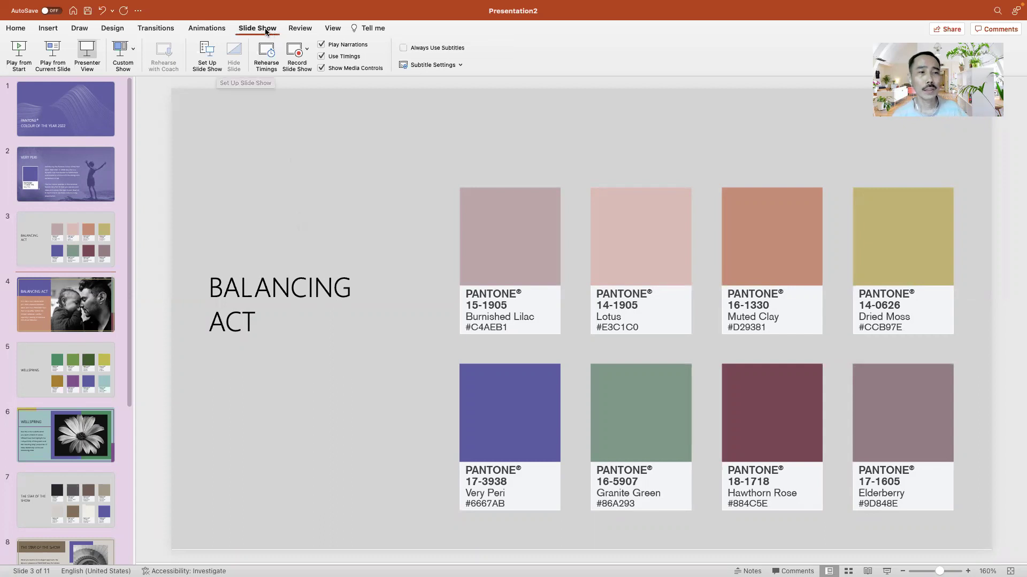
# Step: Turn on Always Use Subtitles and keep subtitles positioned Below Slide
pyautogui.click(404, 48)
pyautogui.click(459, 65)
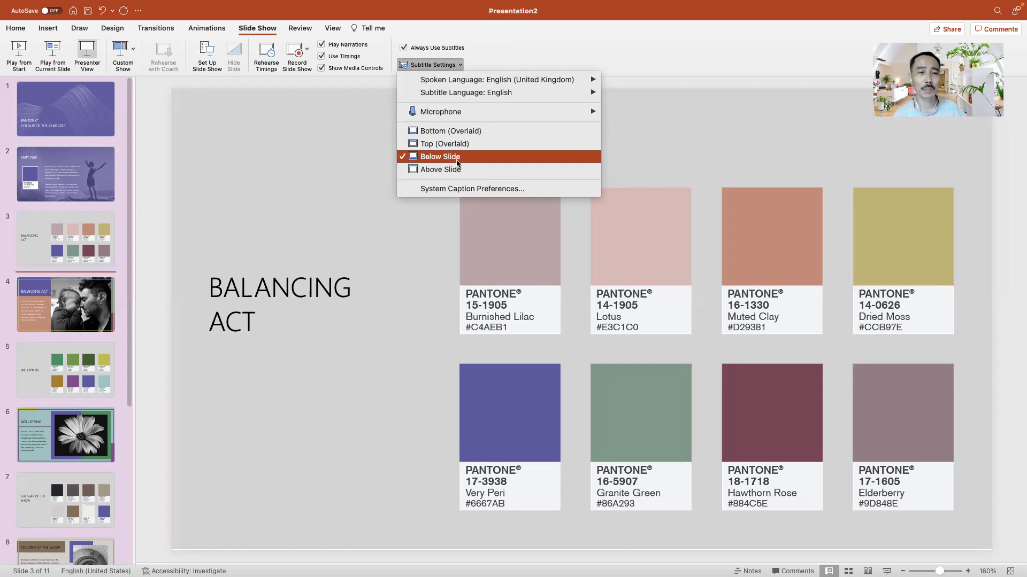
pyautogui.click(398, 254)
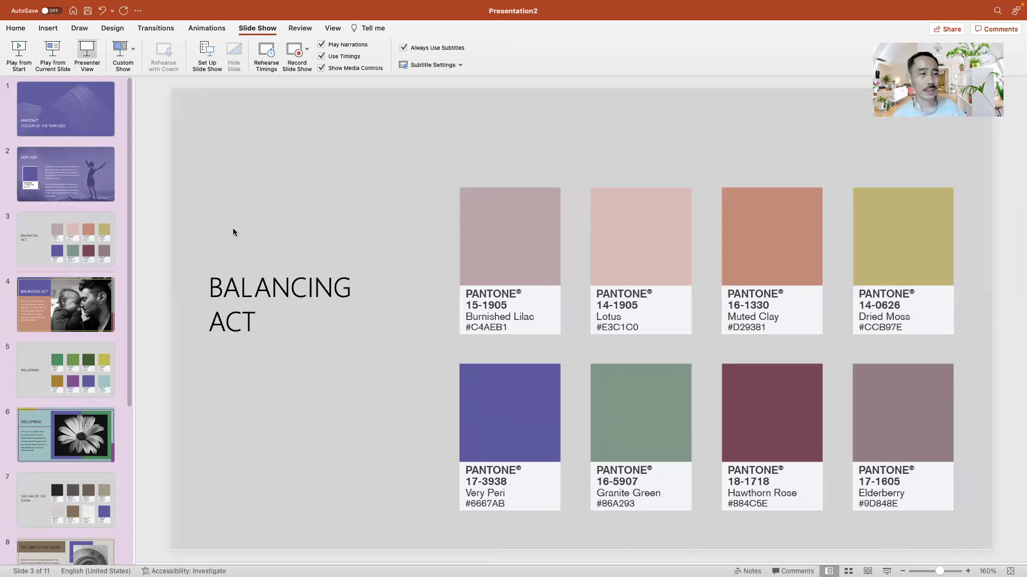
# Step: Present the Pantone Colour of the Year 2022 slide with live English subtitles
pyautogui.click(80, 119)
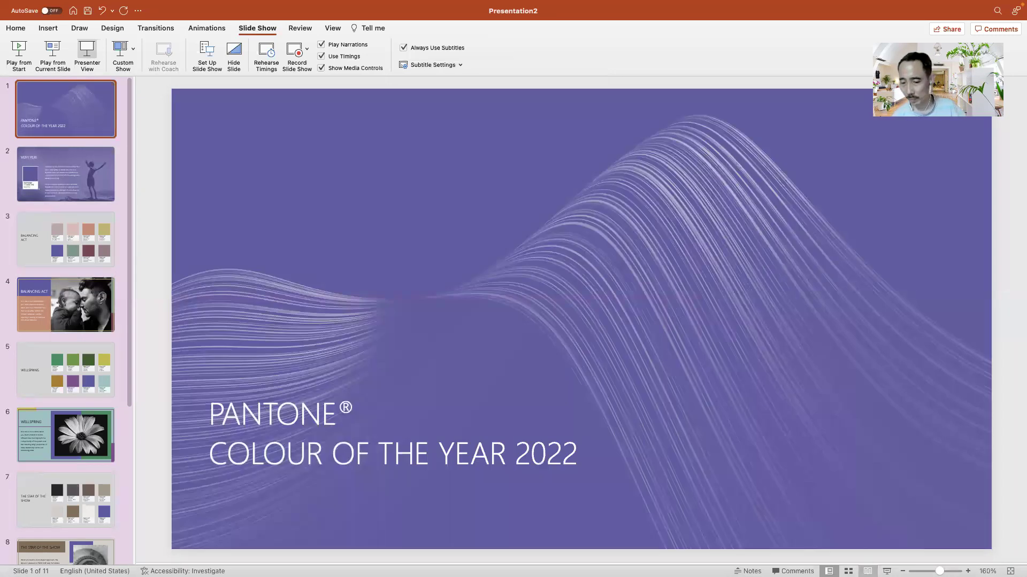
pyautogui.press('super+shift+Return')
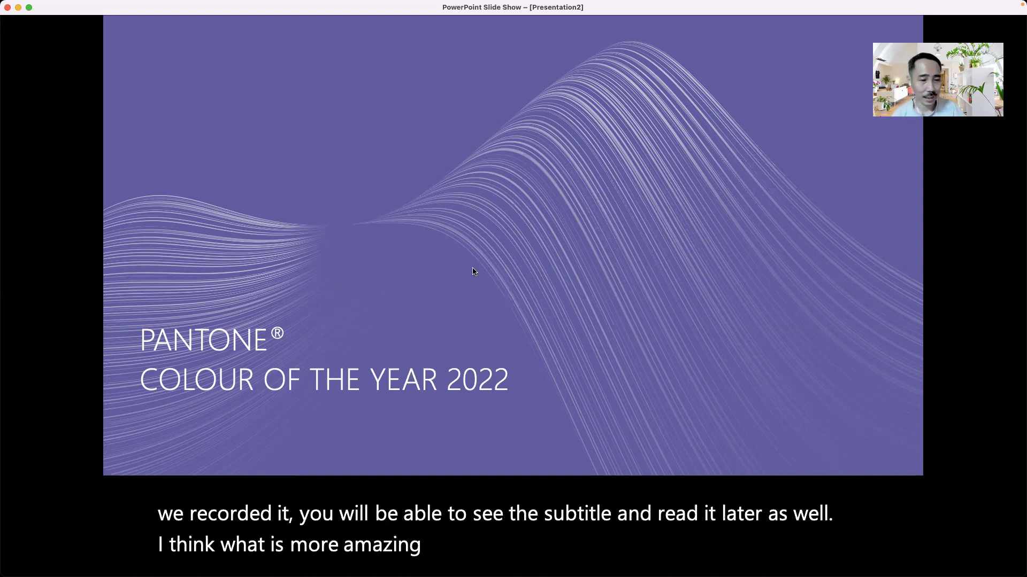
# Step: End the slide show and set the subtitle language to Chinese (Simplified)
pyautogui.press('Escape')
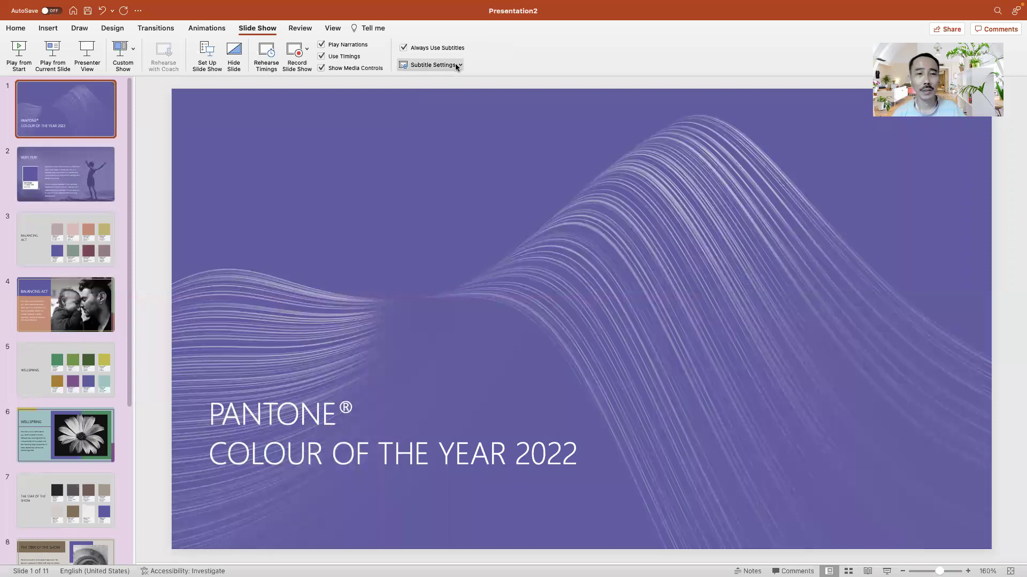
pyautogui.click(455, 64)
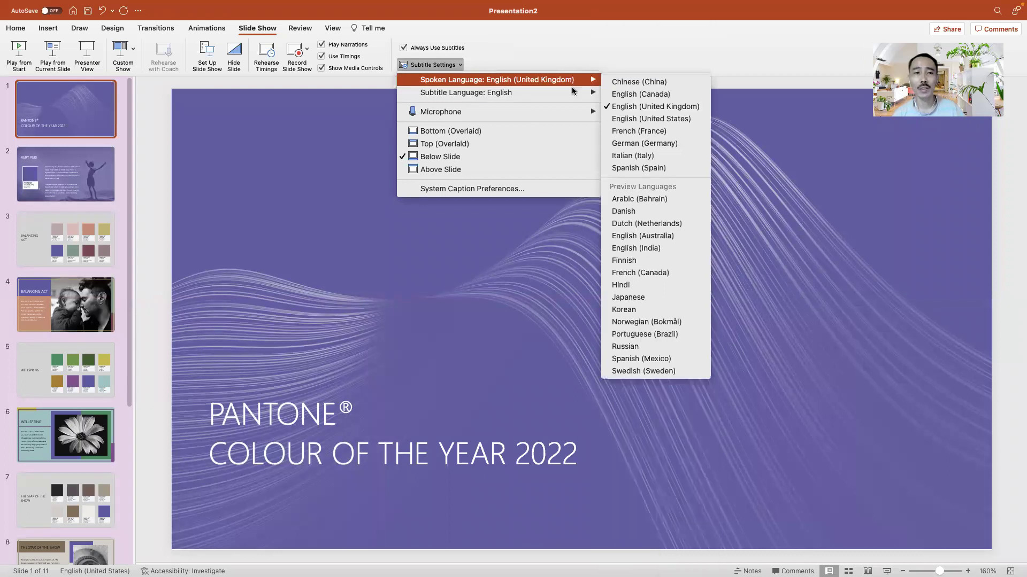
pyautogui.moveTo(465, 92)
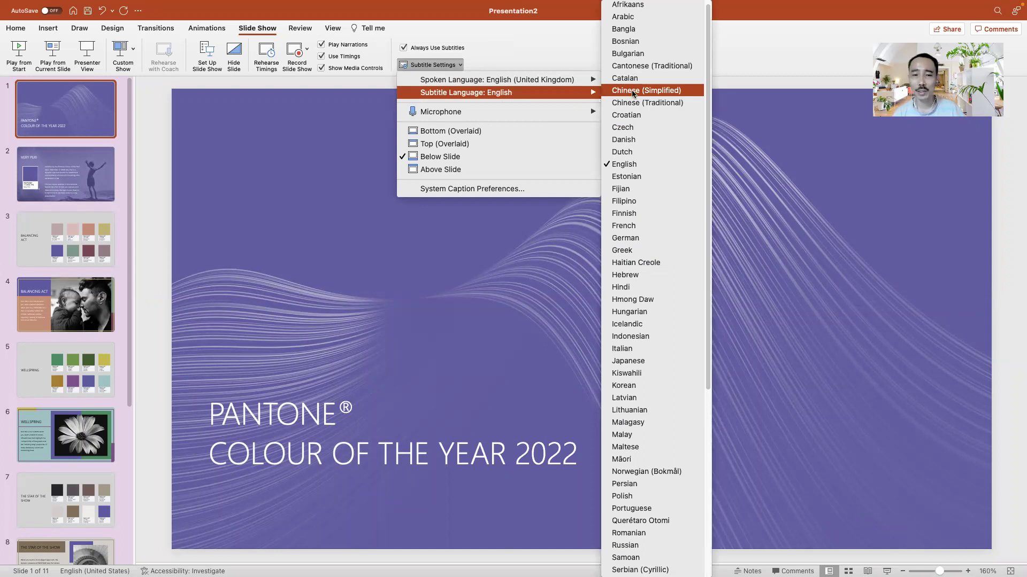
pyautogui.click(633, 92)
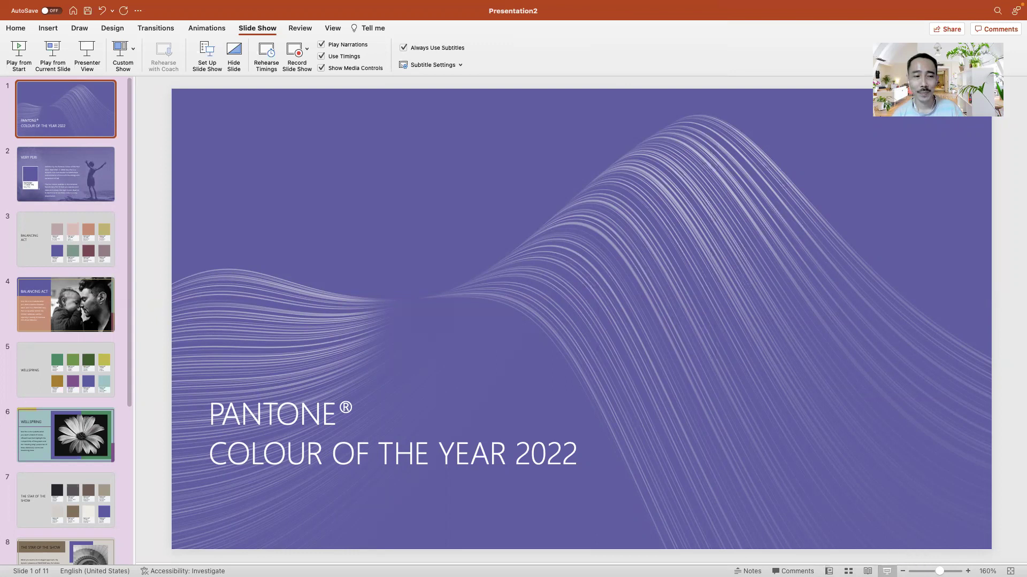
# Step: Play the slide show from the start with live Chinese (Simplified) subtitles
pyautogui.click(887, 570)
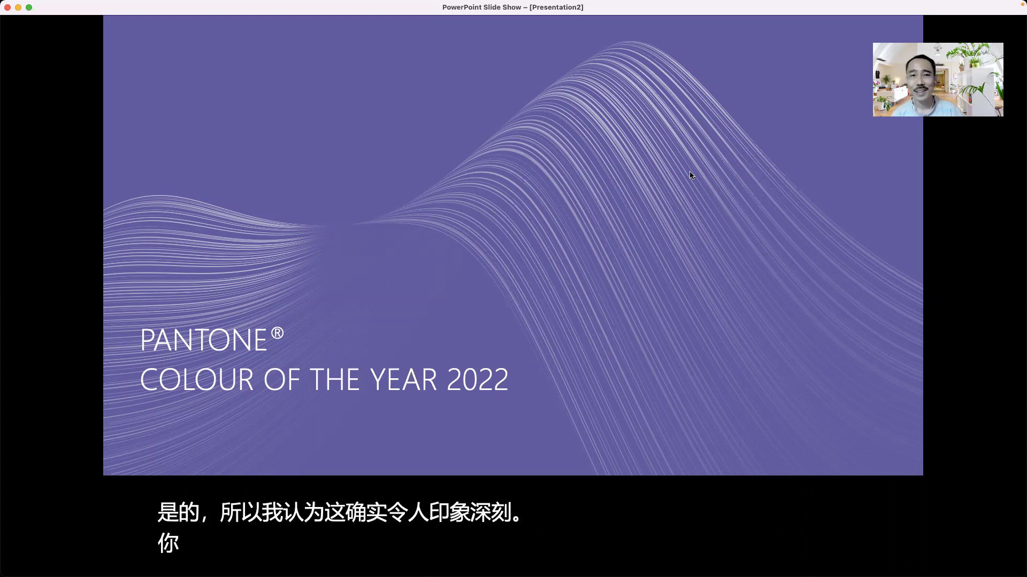
pyautogui.press('Escape')
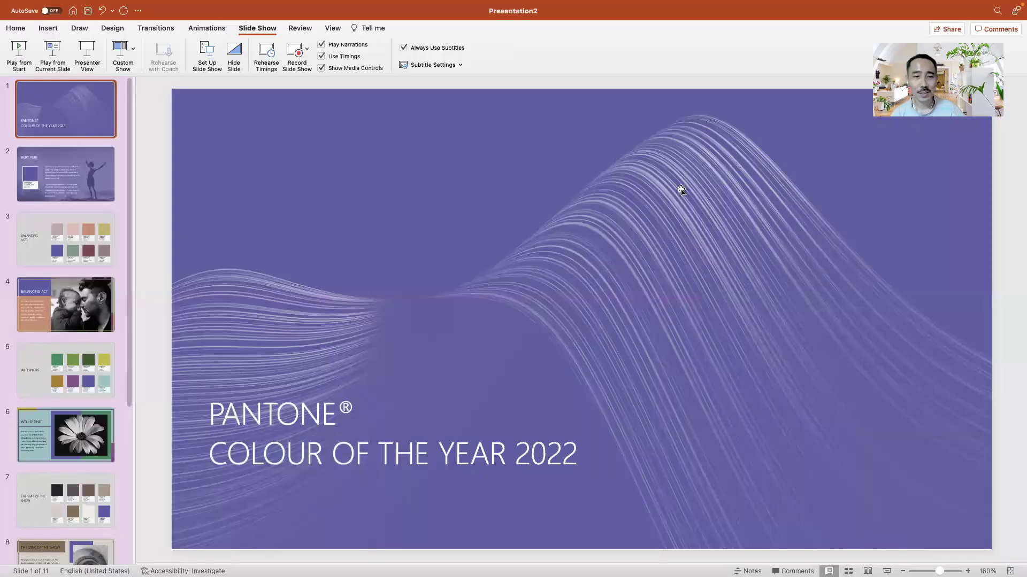